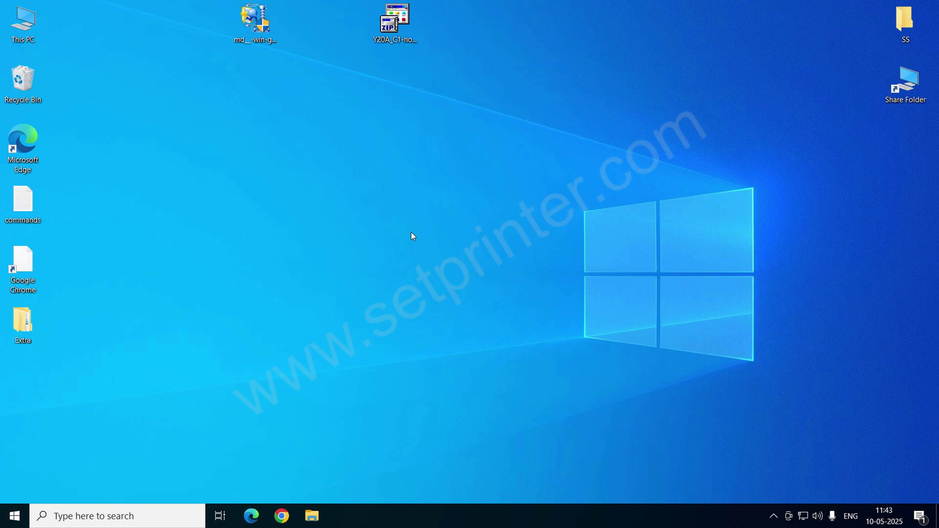
# Step: Run the md_-win full-feature driver package on the desktop to open the Canon IJ Driver Installer
pyautogui.click(264, 28)
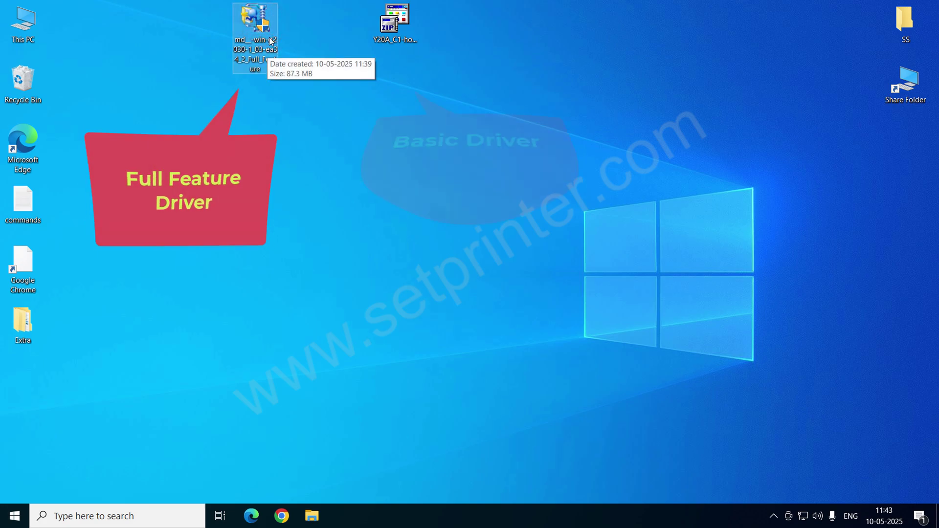
pyautogui.click(392, 33)
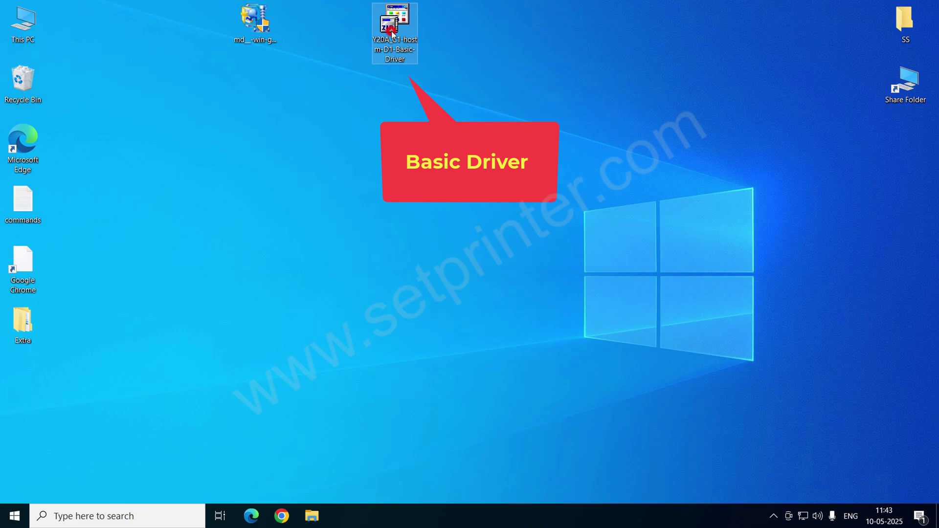
pyautogui.doubleClick(256, 39)
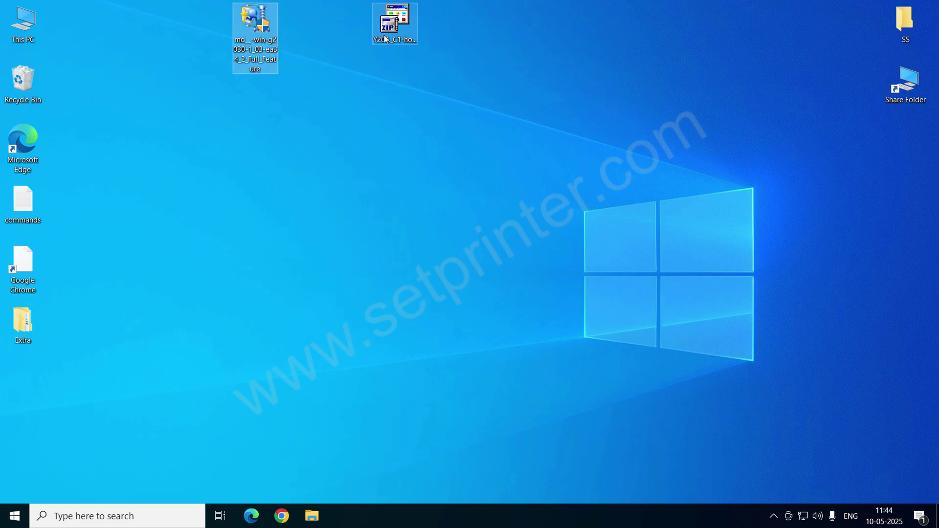
pyautogui.click(405, 35)
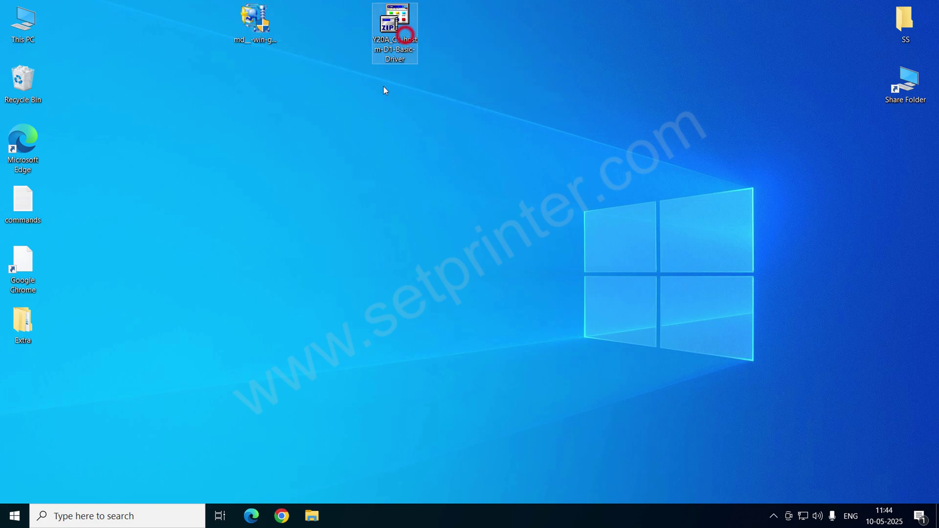
pyautogui.click(362, 137)
pyautogui.click(257, 31)
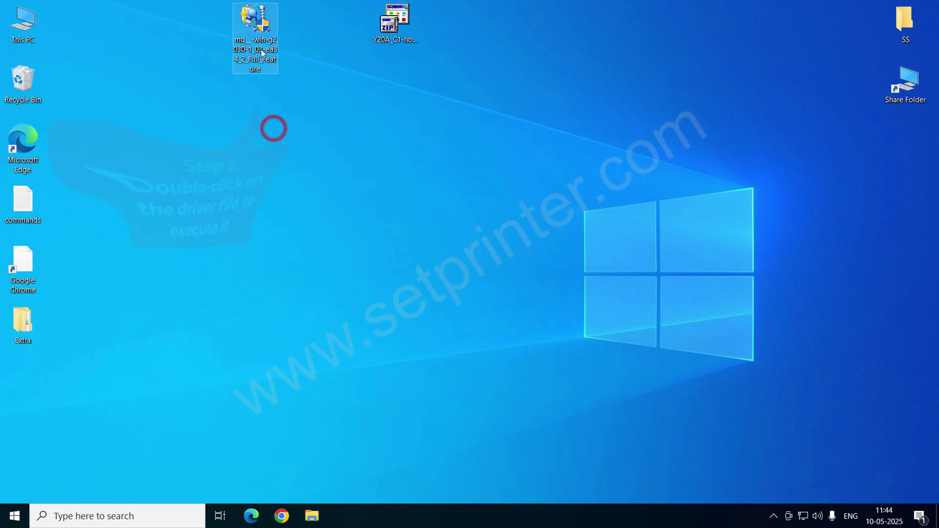
pyautogui.doubleClick(262, 51)
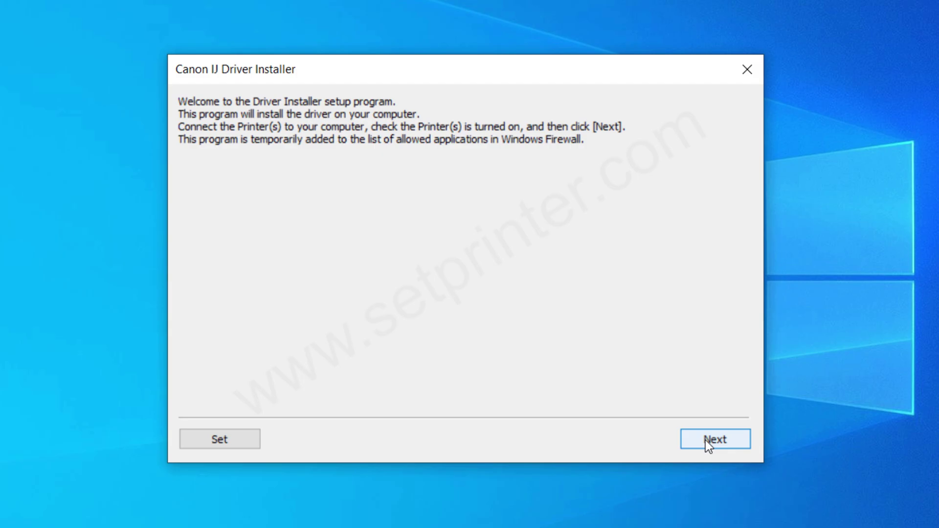
# Step: Pass the welcome page, pick Asia as residence, and accept the Canon license agreement
pyautogui.click(707, 439)
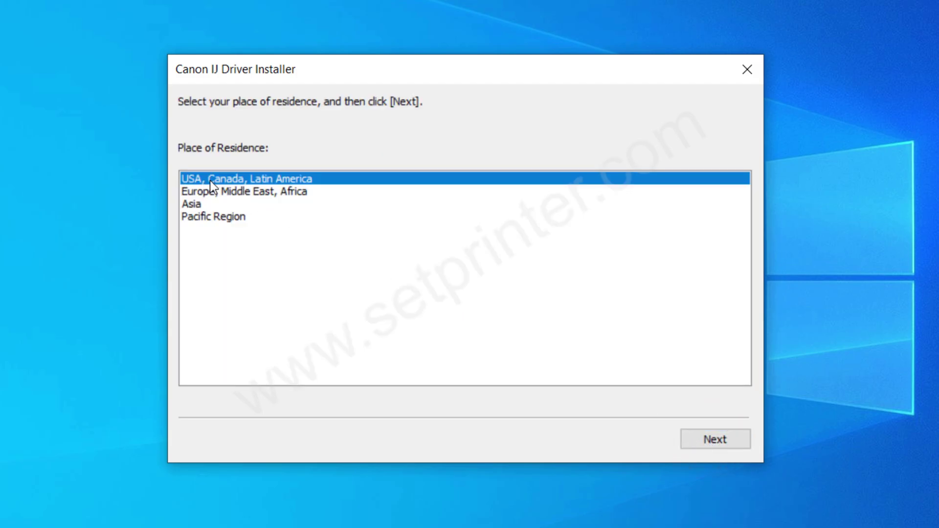
pyautogui.click(199, 207)
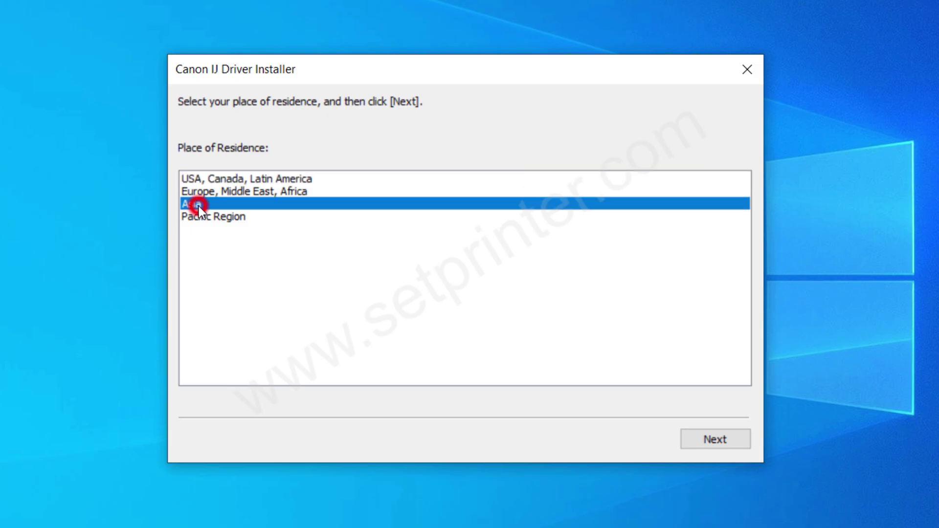
pyautogui.click(718, 442)
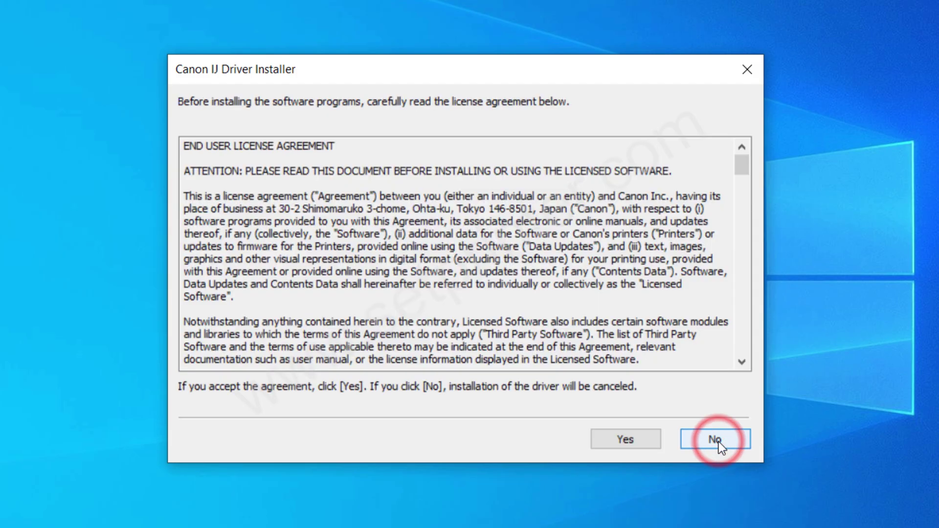
pyautogui.click(631, 446)
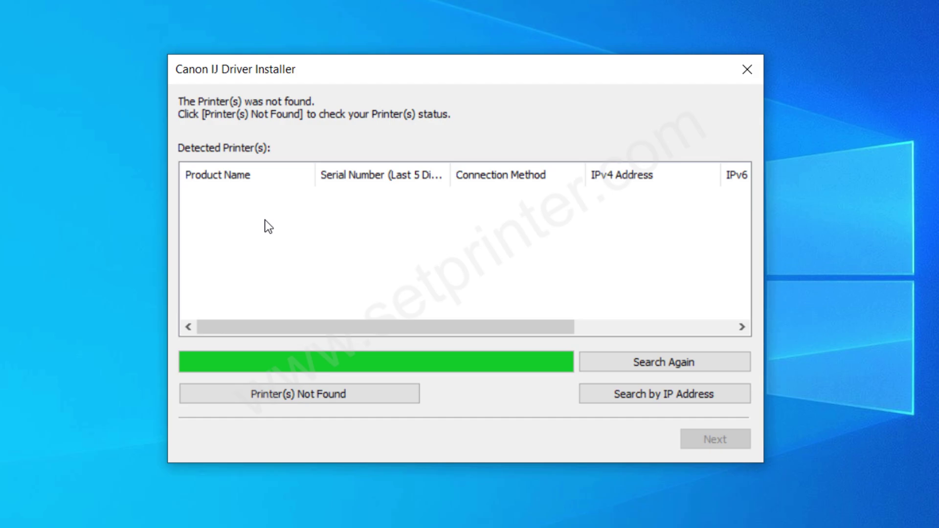
# Step: Close the Canon installer and confirm cancelling setup after no printer is found
pyautogui.click(746, 73)
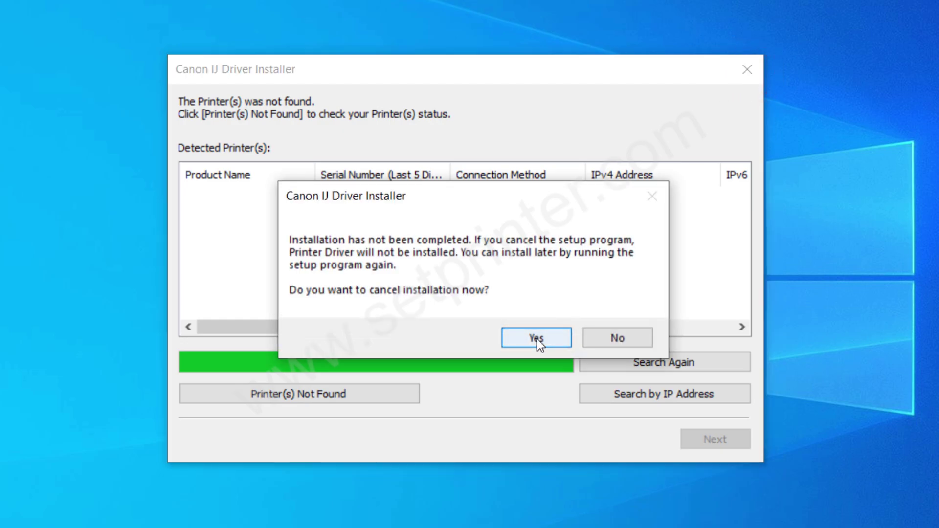
pyautogui.click(537, 339)
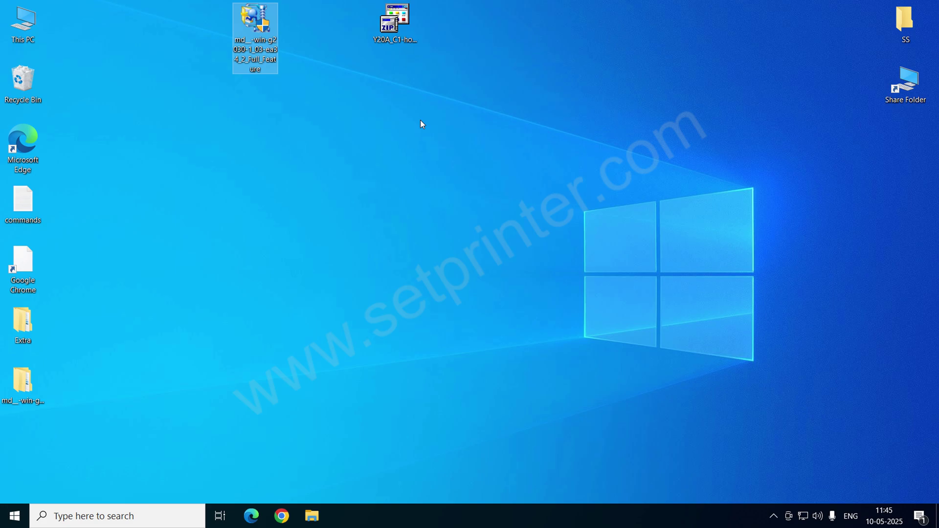
# Step: Extract the Y20A basic driver archive into a gdi folder and place it beside the archive
pyautogui.click(420, 122)
pyautogui.click(399, 39)
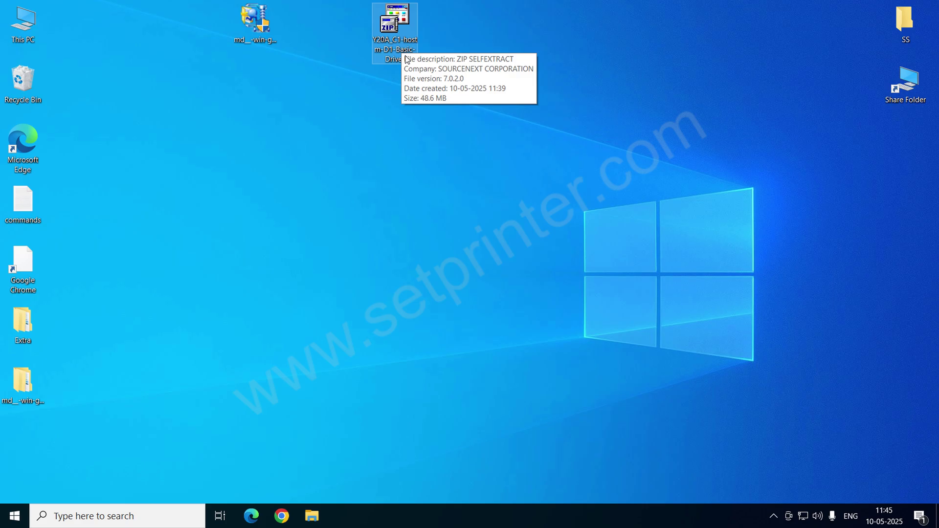
pyautogui.doubleClick(395, 27)
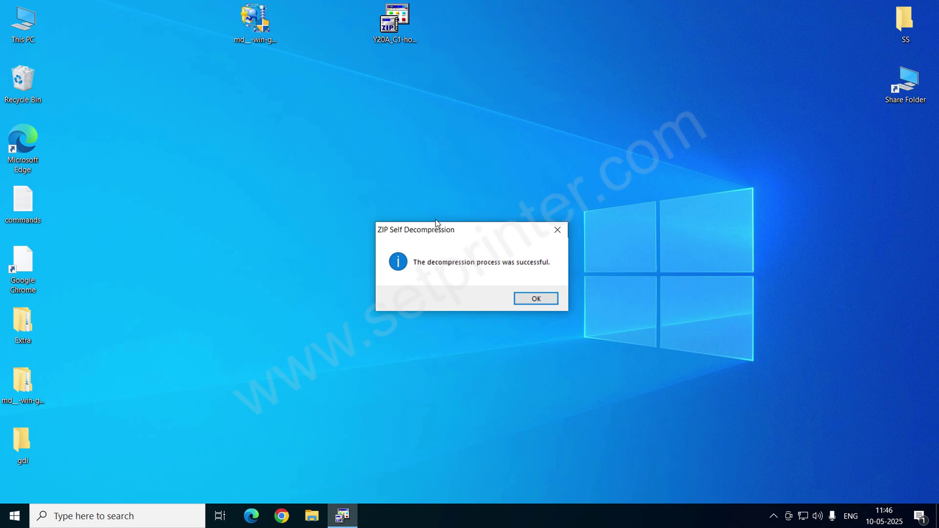
pyautogui.click(541, 299)
pyautogui.moveTo(29, 446); pyautogui.dragTo(393, 89)
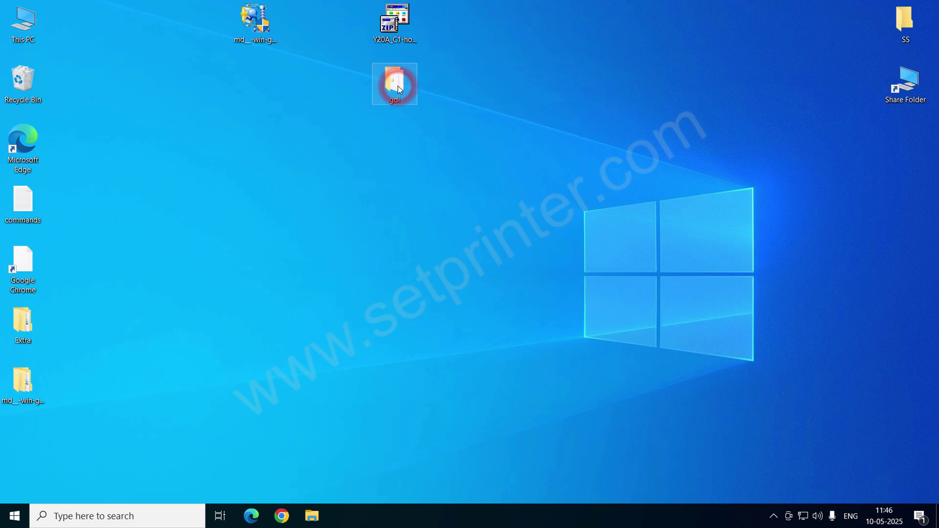
pyautogui.doubleClick(397, 87)
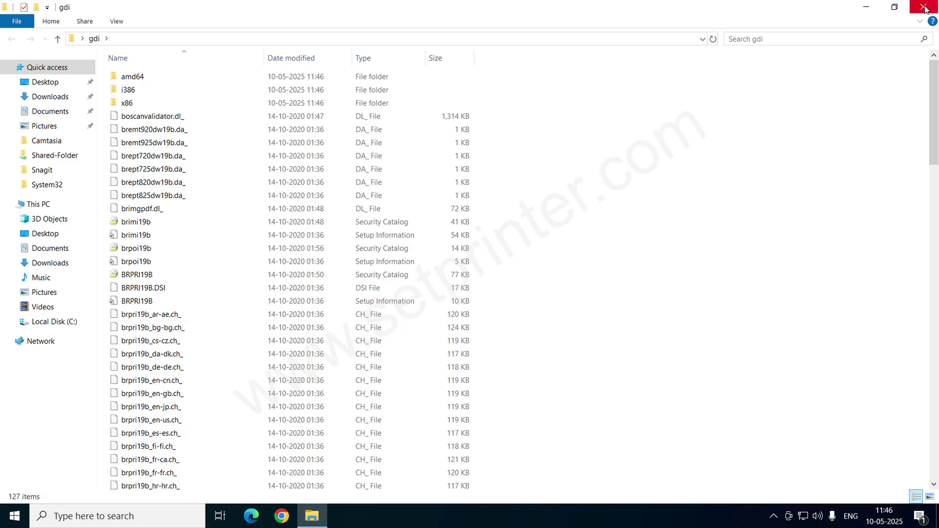
pyautogui.click(925, 8)
pyautogui.click(457, 233)
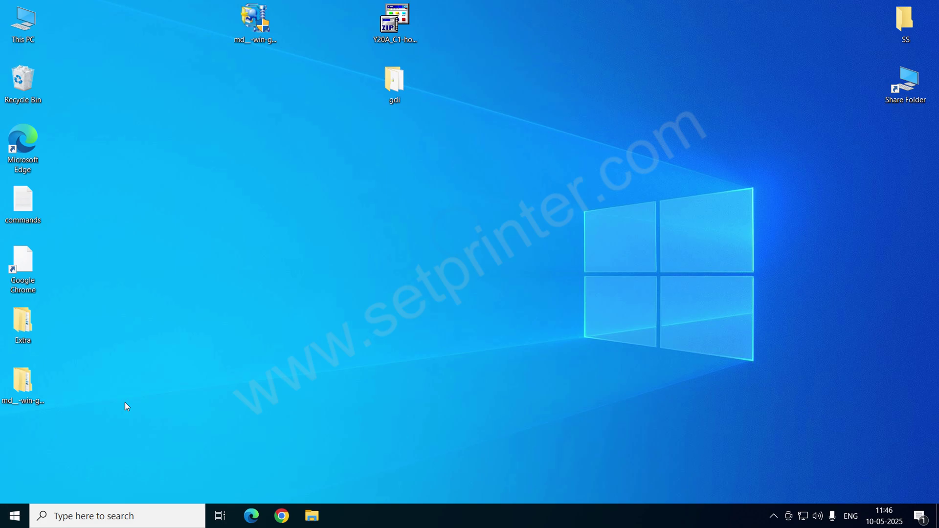
# Step: Open Windows Settings from the Start menu and go to Devices
pyautogui.click(17, 514)
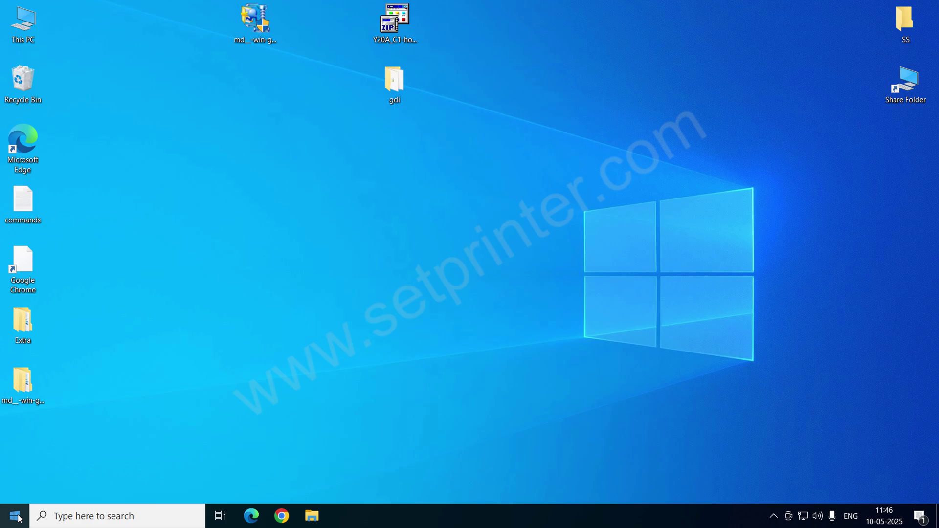
pyautogui.click(18, 516)
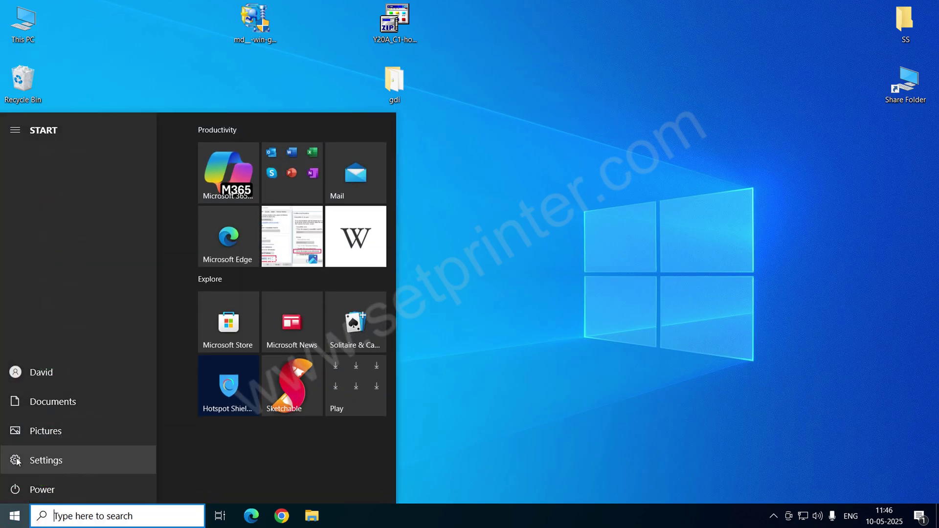
pyautogui.click(16, 460)
pyautogui.click(37, 462)
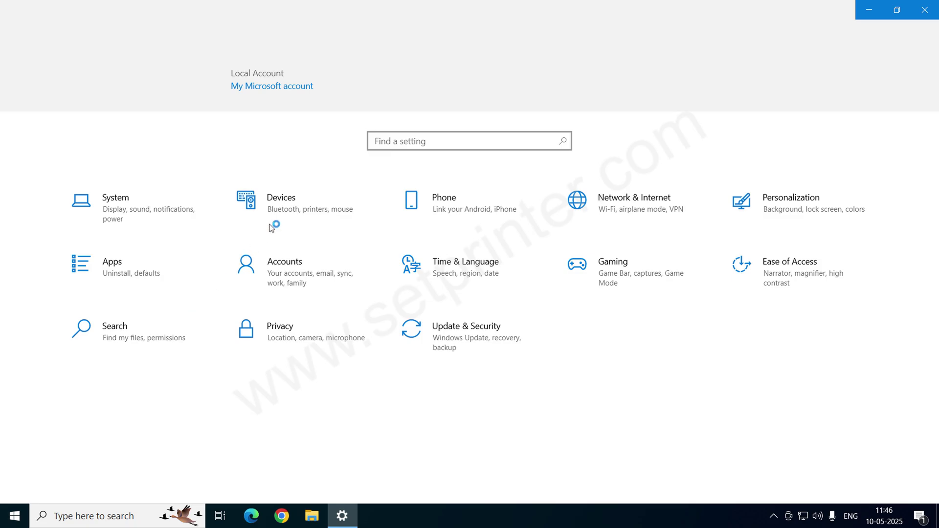
pyautogui.click(283, 210)
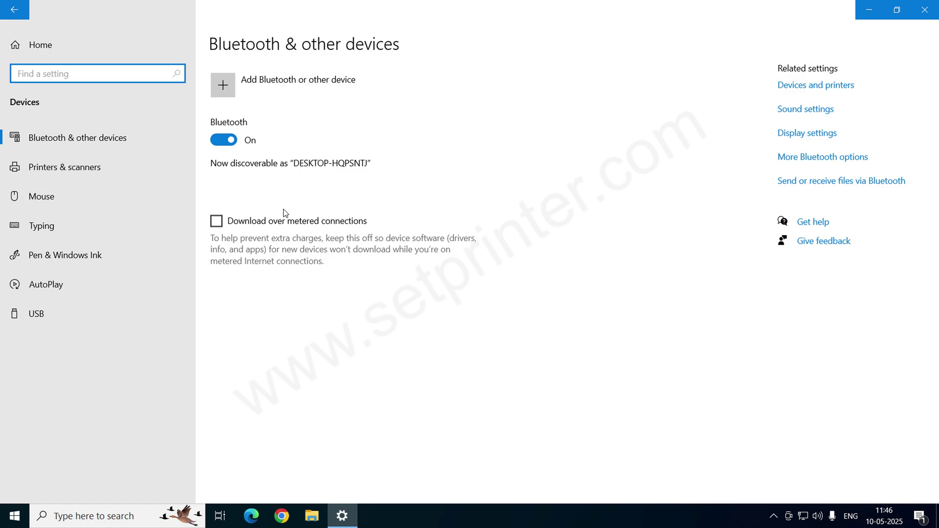
# Step: In Printers & scanners, add a printer and choose 'The printer that I want isn't listed'
pyautogui.click(86, 170)
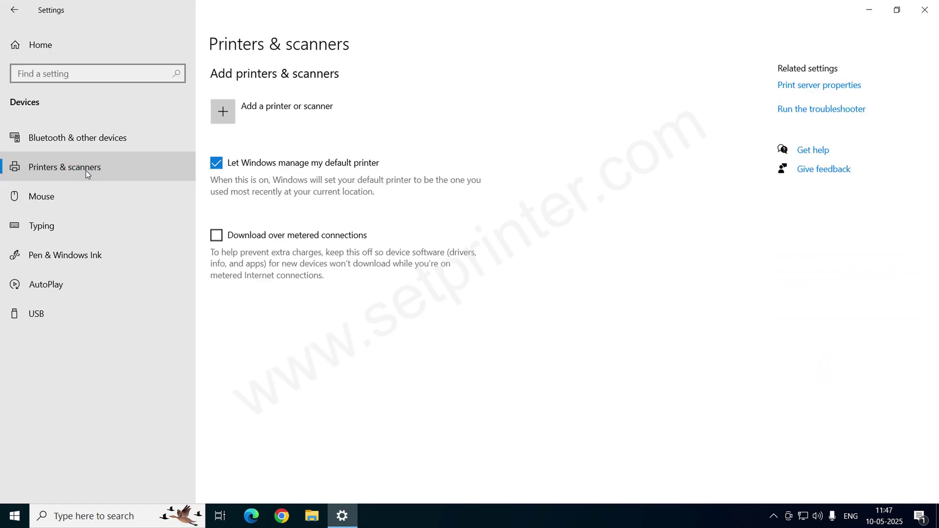
pyautogui.click(227, 113)
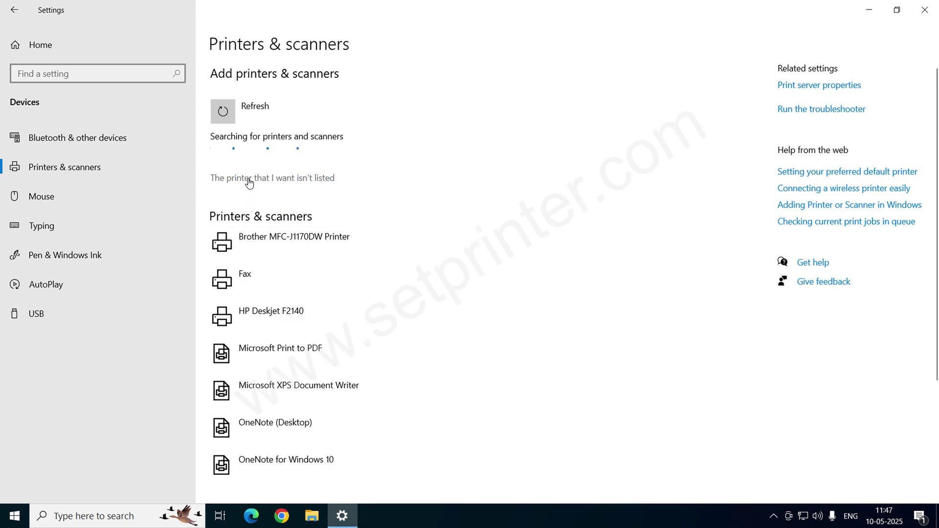
pyautogui.click(249, 182)
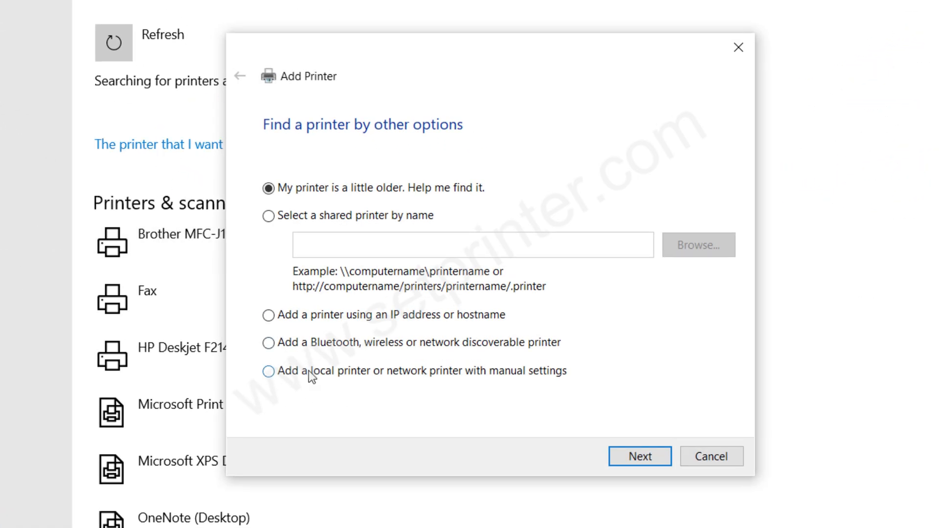
# Step: Add a local printer manually using the existing USB001 (Virtual Printer Port for USB) port
pyautogui.click(309, 370)
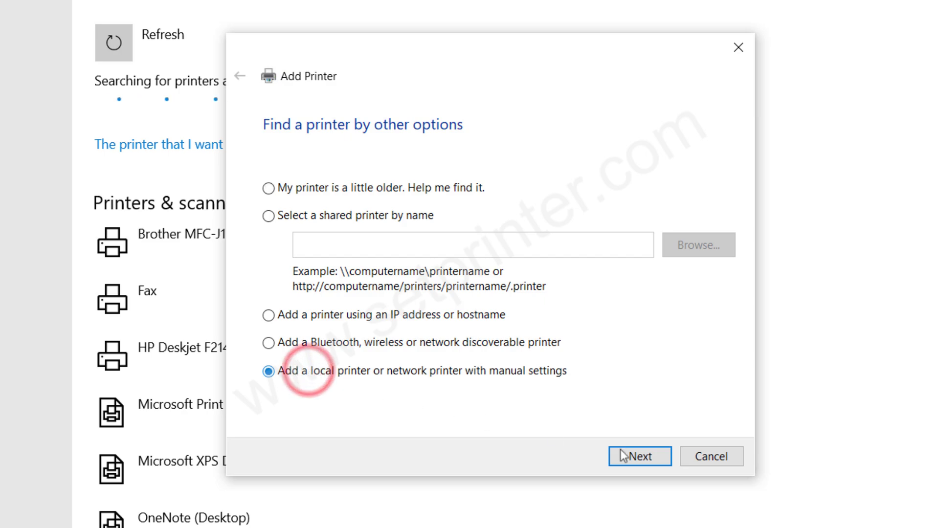
pyautogui.click(654, 458)
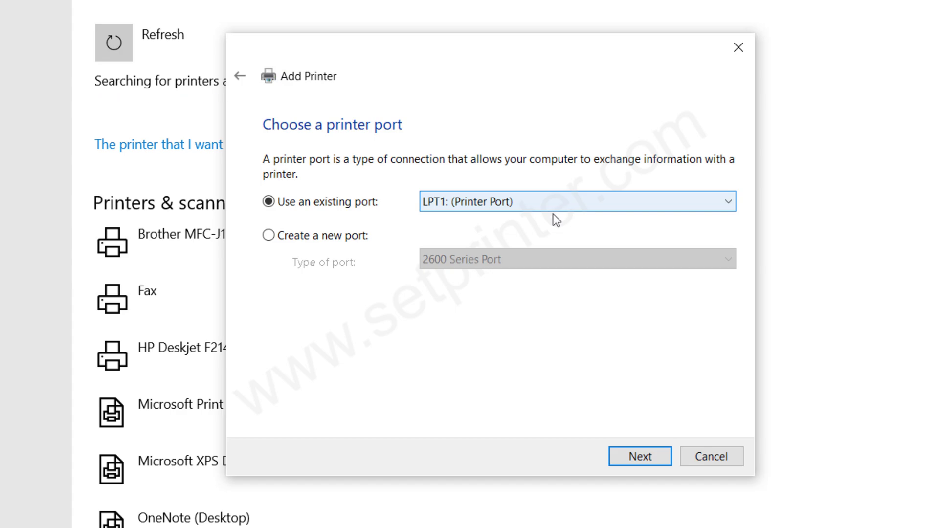
pyautogui.click(520, 206)
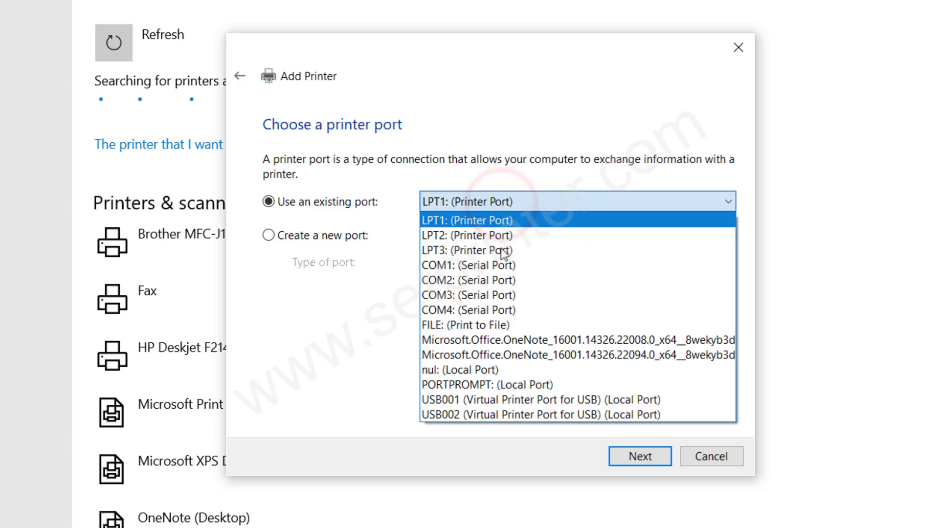
pyautogui.click(499, 400)
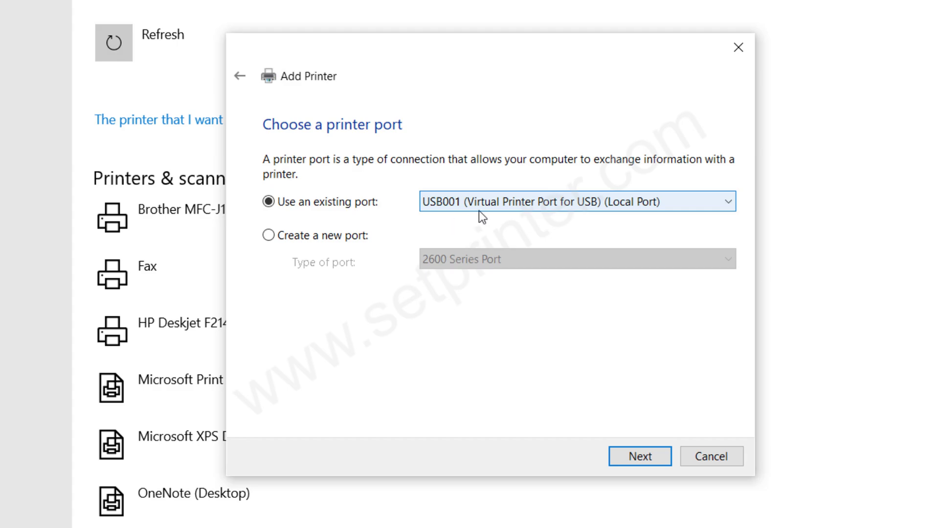
pyautogui.click(507, 201)
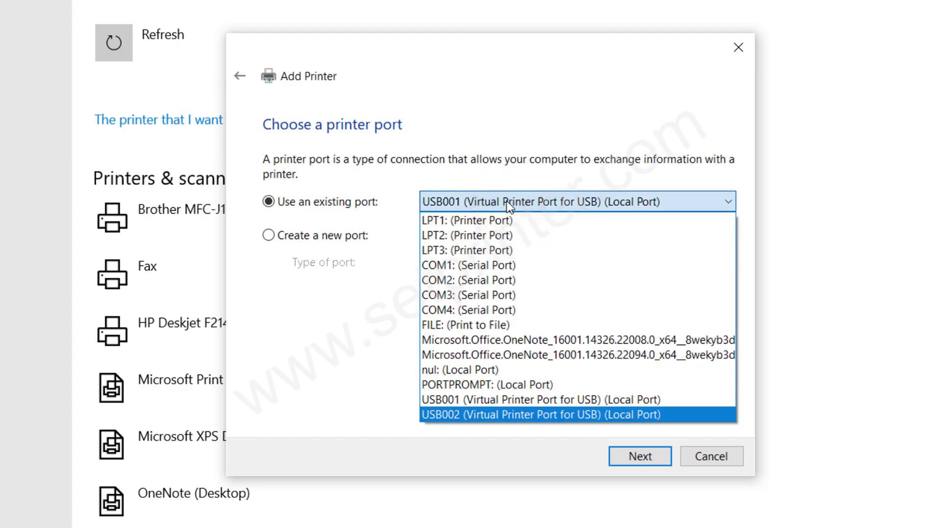
pyautogui.click(512, 399)
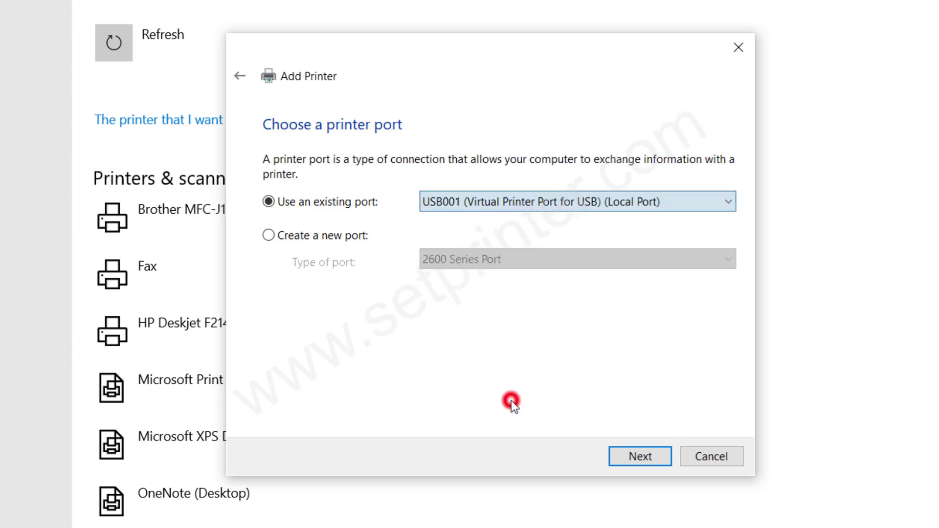
pyautogui.click(649, 455)
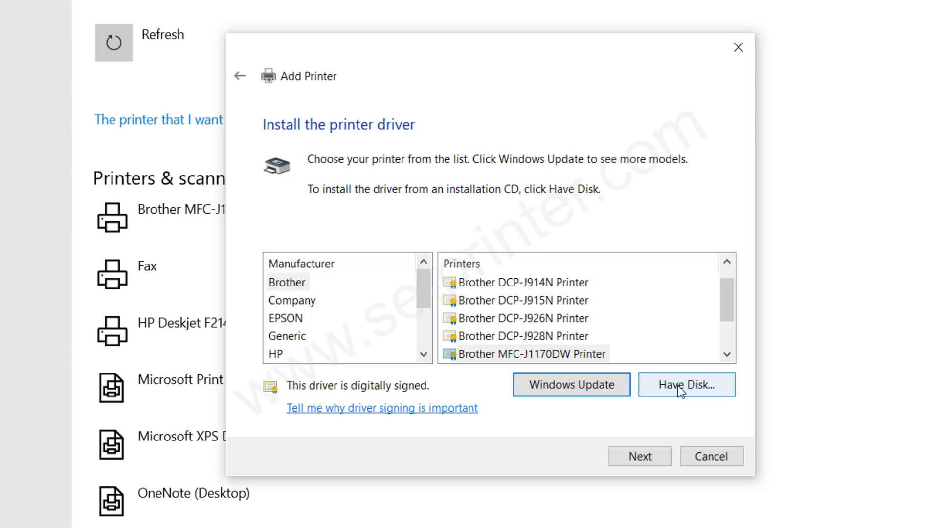
# Step: Use Have Disk to load the BRPRI19B setup file from the gdi folder
pyautogui.click(680, 391)
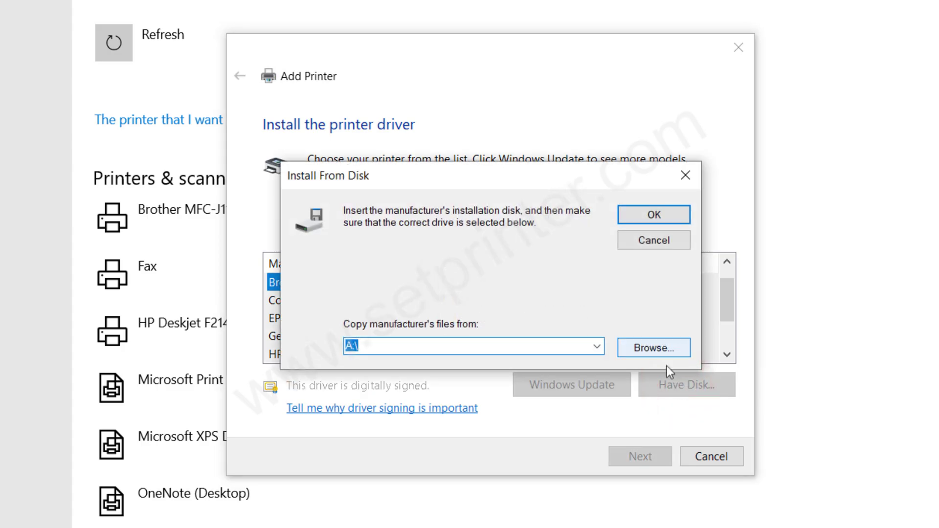
pyautogui.click(655, 349)
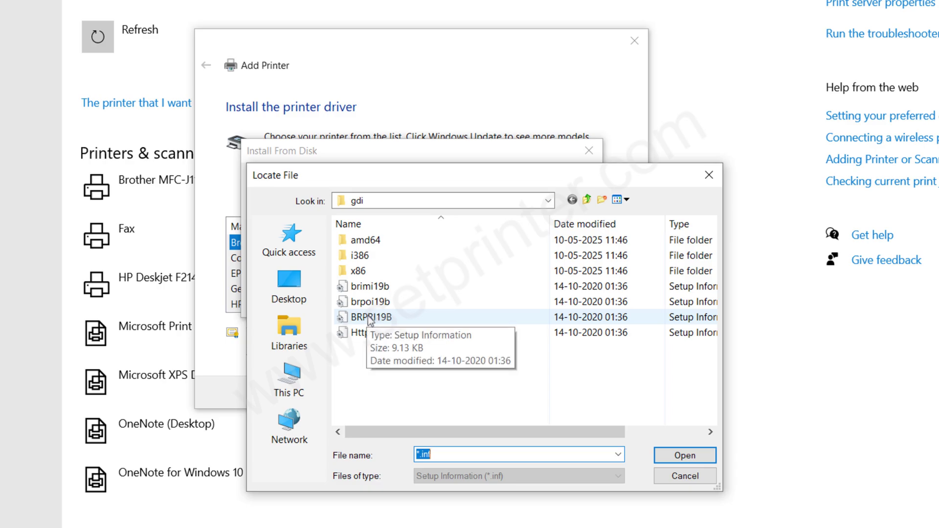
pyautogui.click(368, 316)
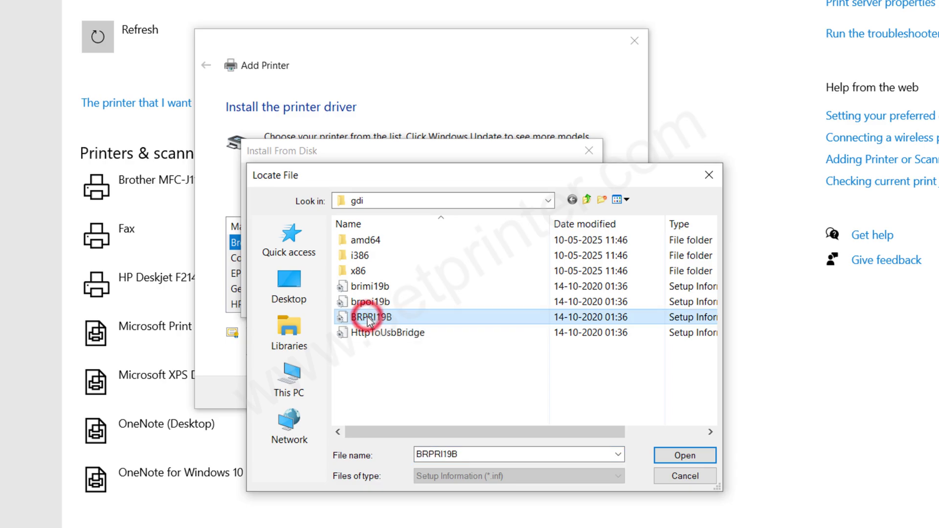
pyautogui.click(685, 455)
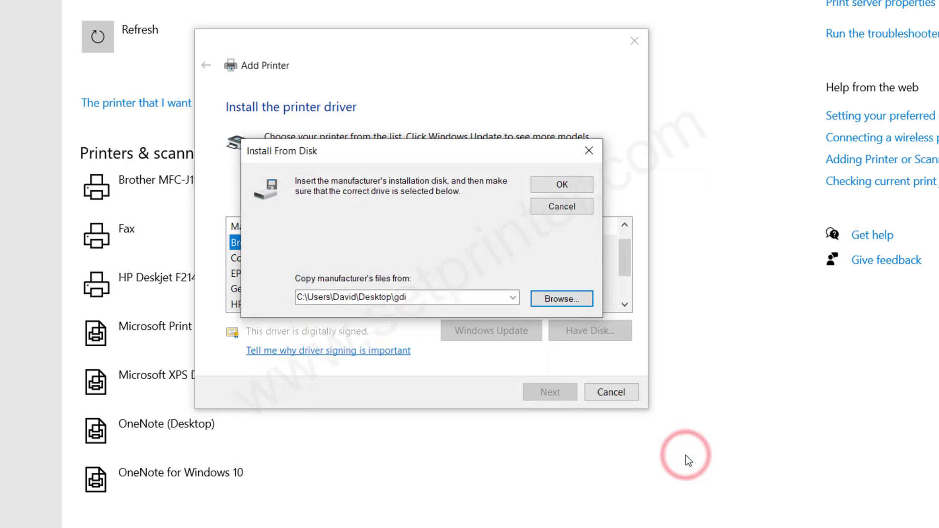
# Step: Install the Brother DCP-T820DW Printer driver, keeping its default printer name
pyautogui.click(566, 188)
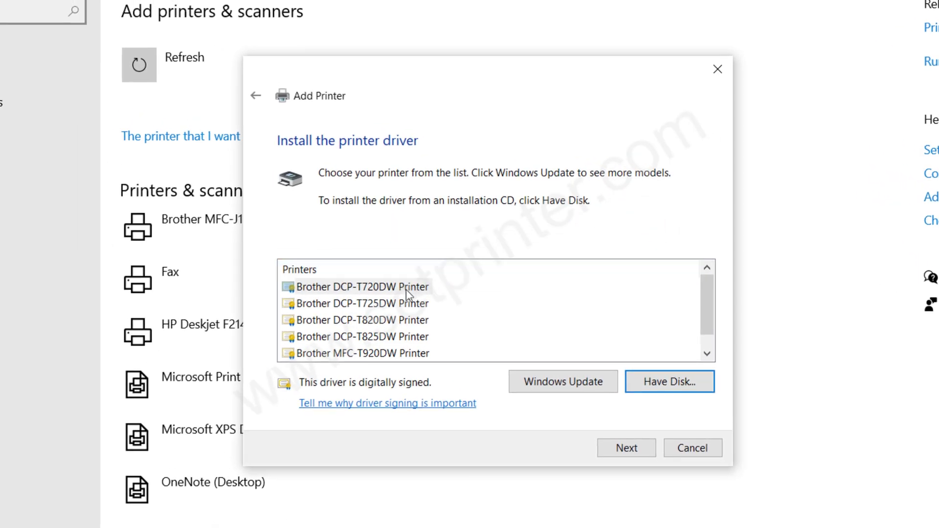
pyautogui.click(372, 325)
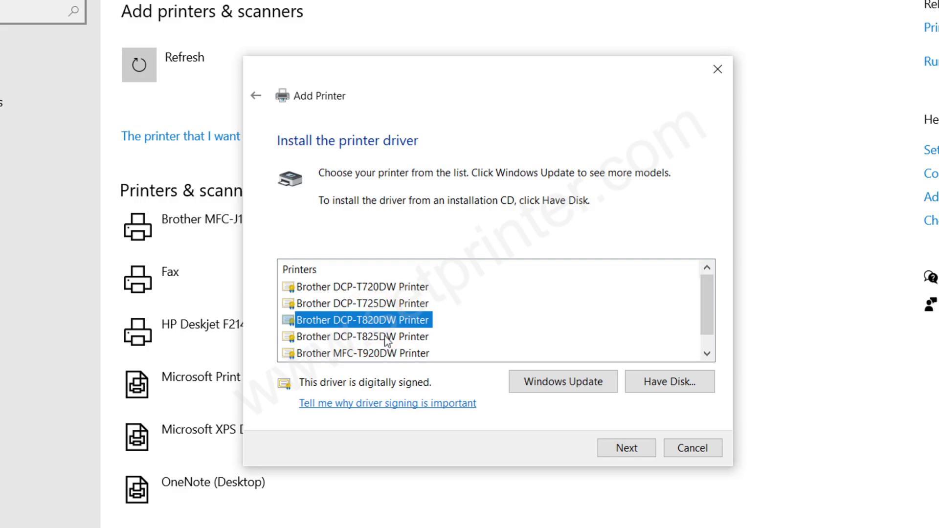
pyautogui.click(628, 449)
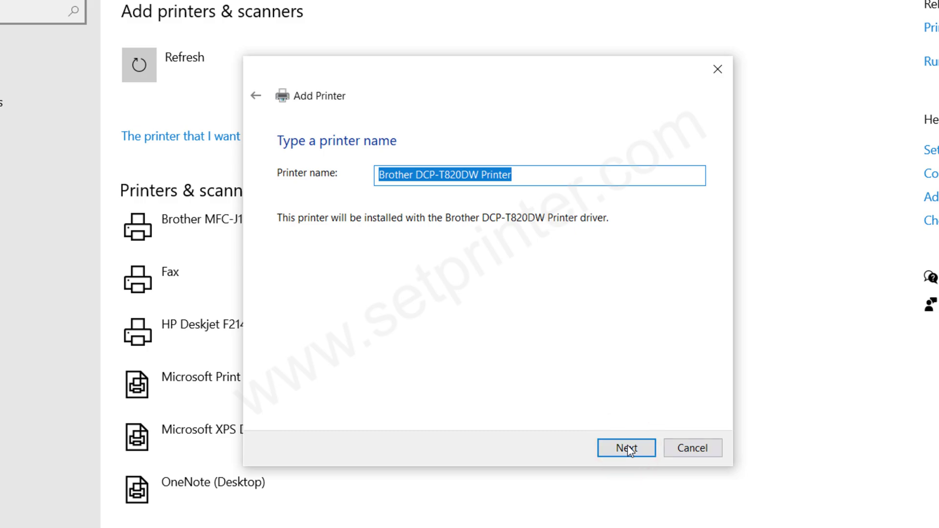
pyautogui.click(640, 450)
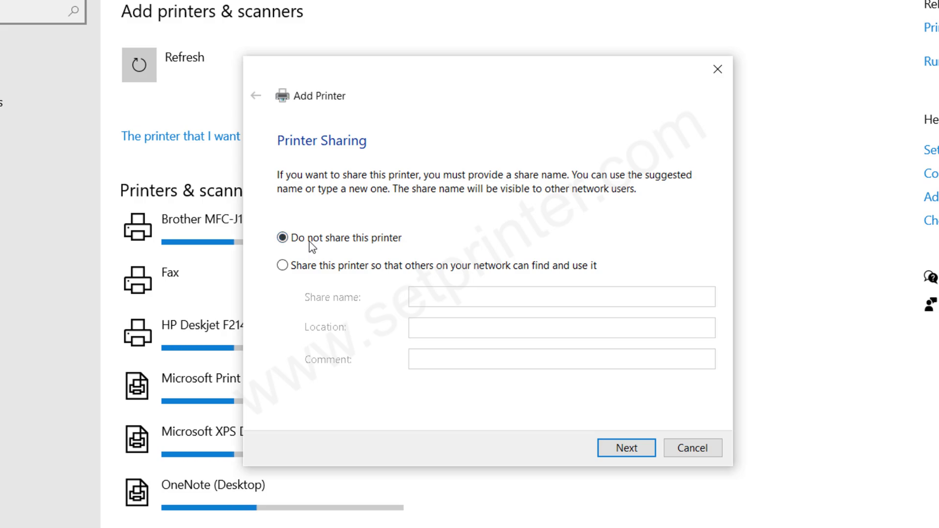
# Step: Leave the printer unshared, finish the wizard, and select the new Brother DCP-T820DW entry
pyautogui.click(625, 448)
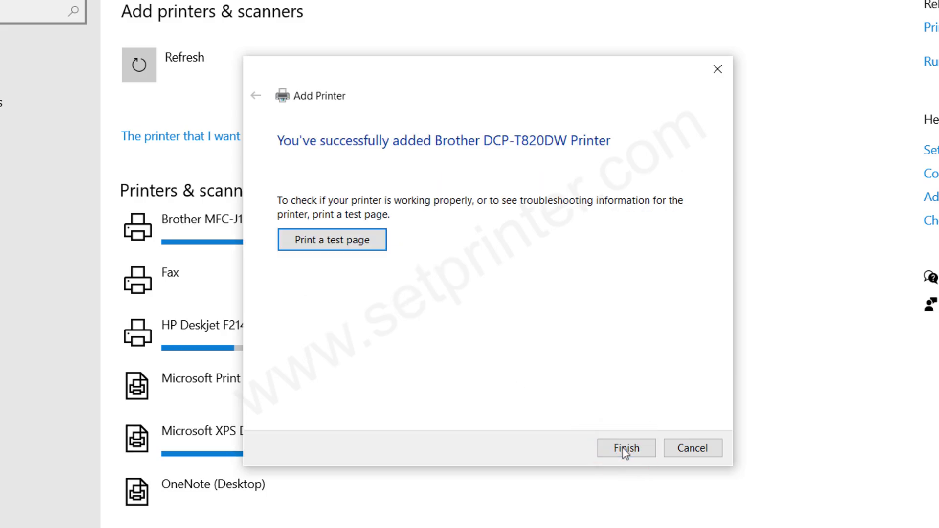
pyautogui.click(615, 450)
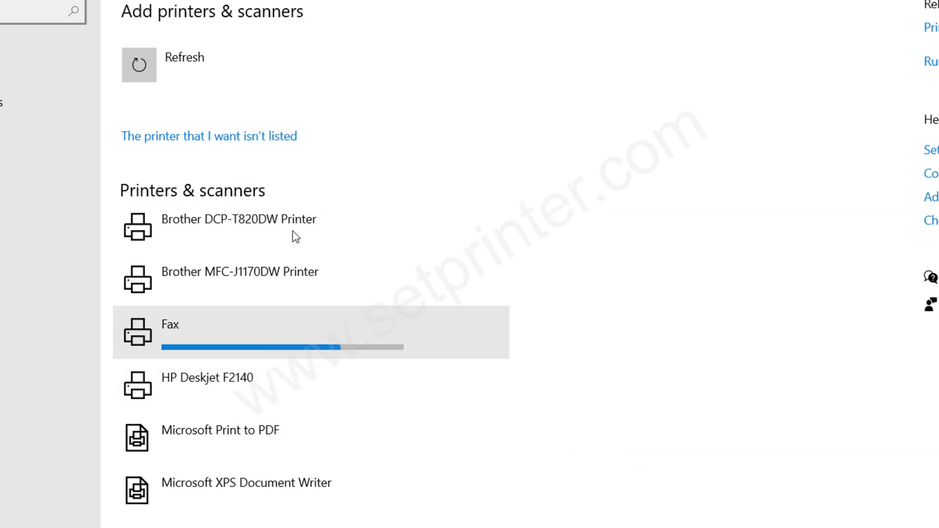
pyautogui.click(292, 229)
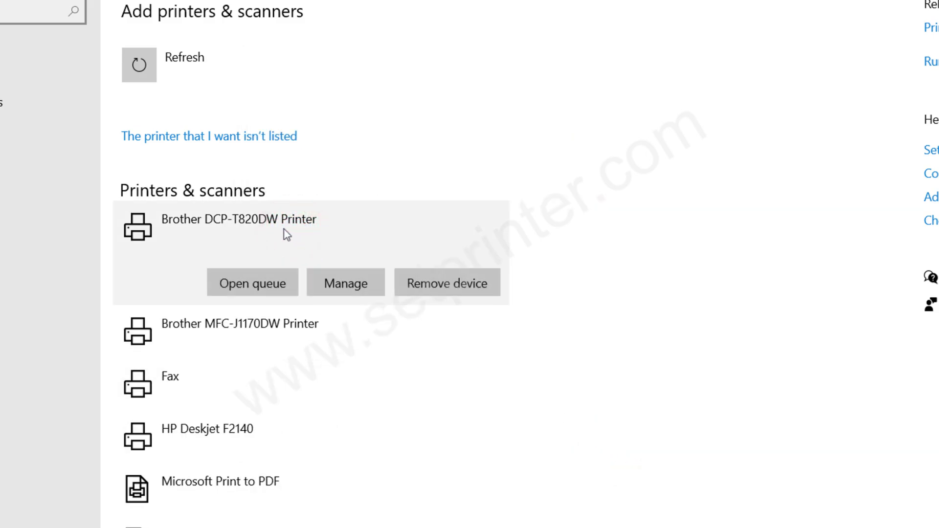